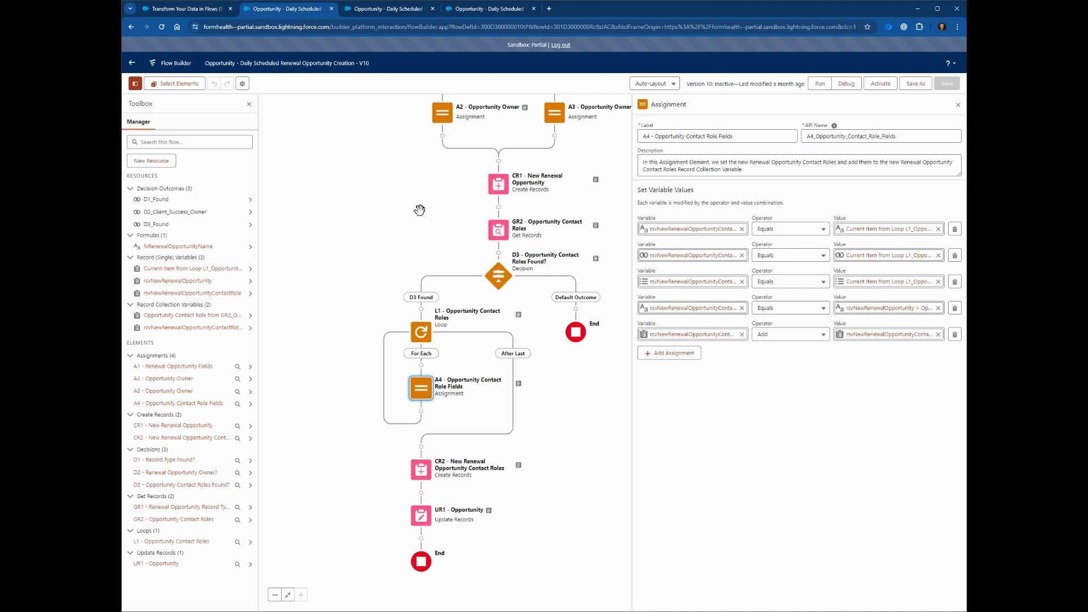
Switch to the V12 flow tab showing the empty T1 - Opportunity Contact Roles Transform.
{"action": "left_click_drag", "start_coordinate": [410, 232], "coordinate": [350, 233]}
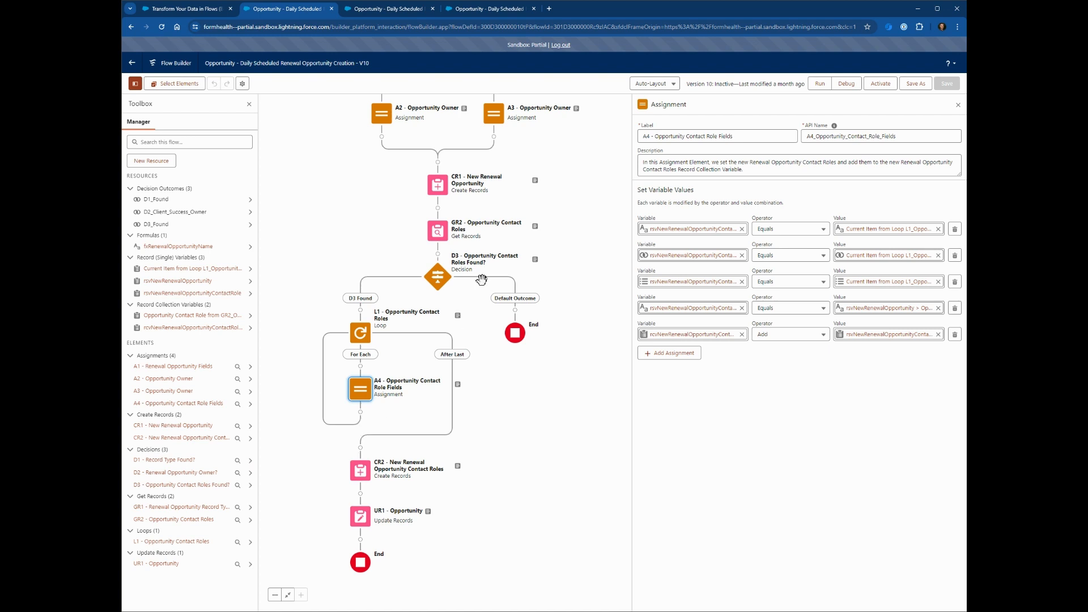
{"action": "left_click", "coordinate": [394, 12]}
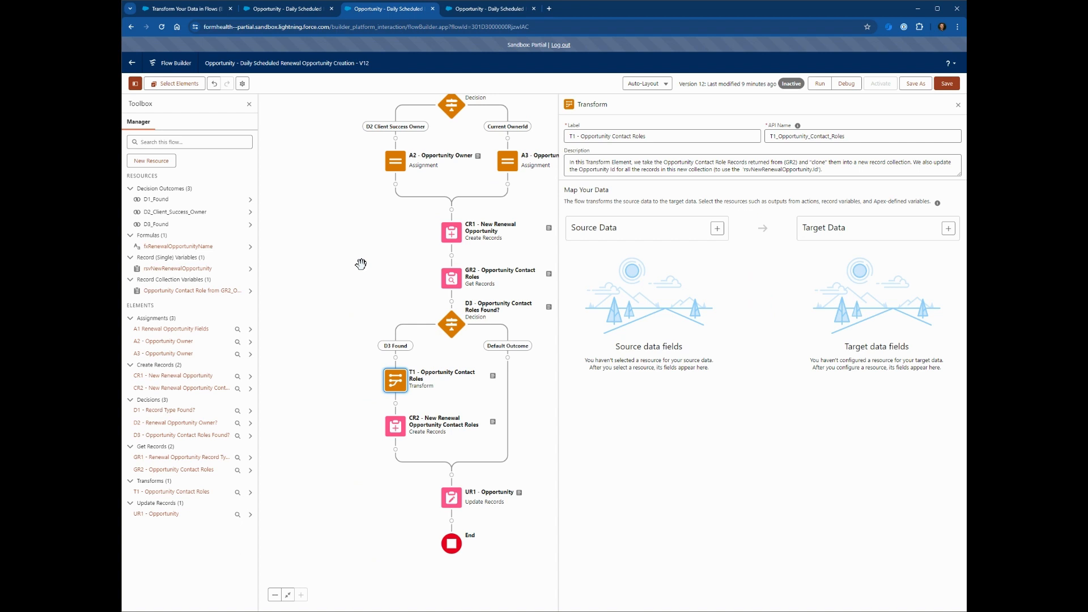
{"action": "left_click_drag", "start_coordinate": [360, 263], "coordinate": [325, 268]}
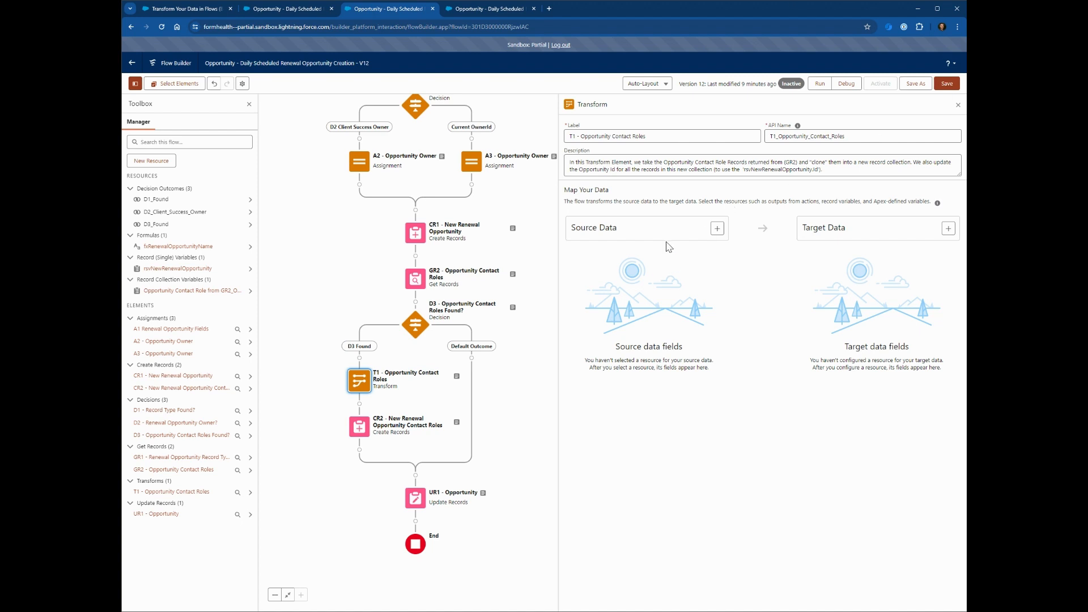
Add GR2 - Opportunity Contact Roles and rsvNewRenewalOpportunity as the Transform's source data.
{"action": "left_click", "coordinate": [717, 228]}
{"action": "left_click", "coordinate": [662, 279]}
{"action": "type", "text": "gr2"}
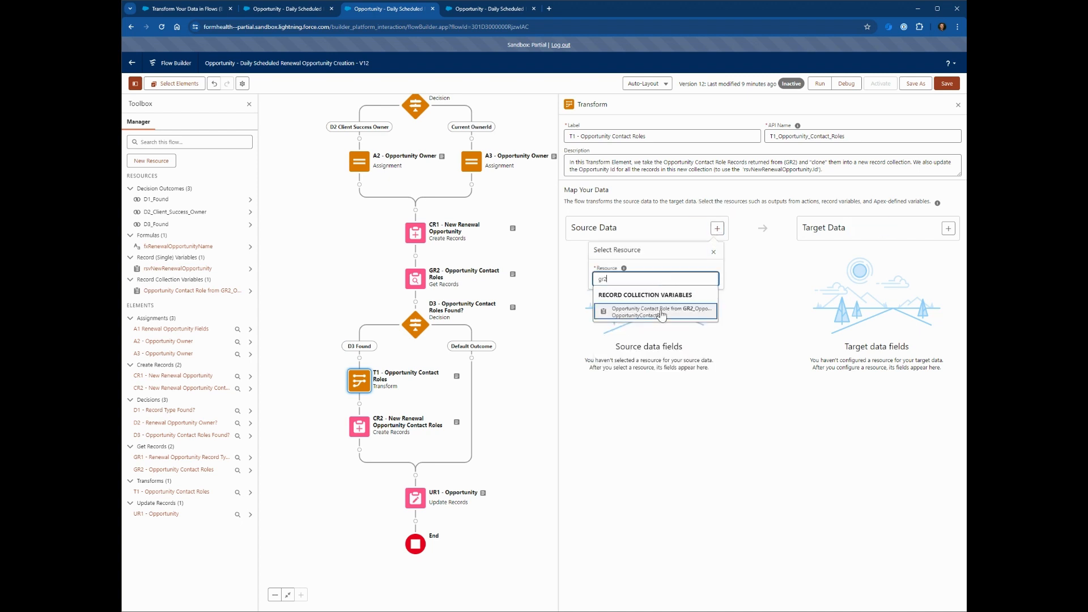
{"action": "left_click", "coordinate": [661, 312]}
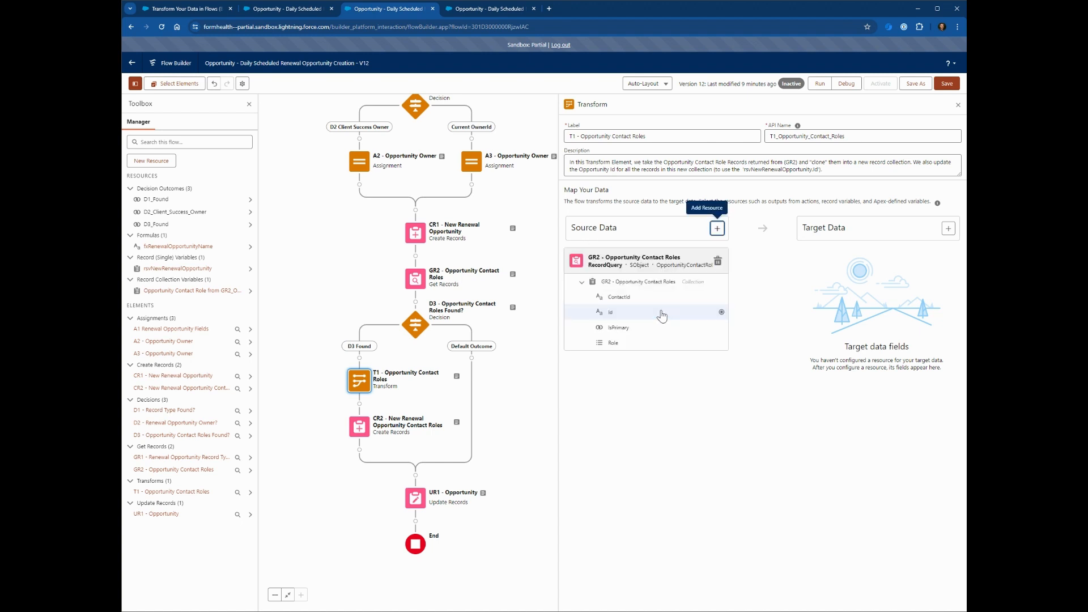
{"action": "left_click", "coordinate": [718, 230]}
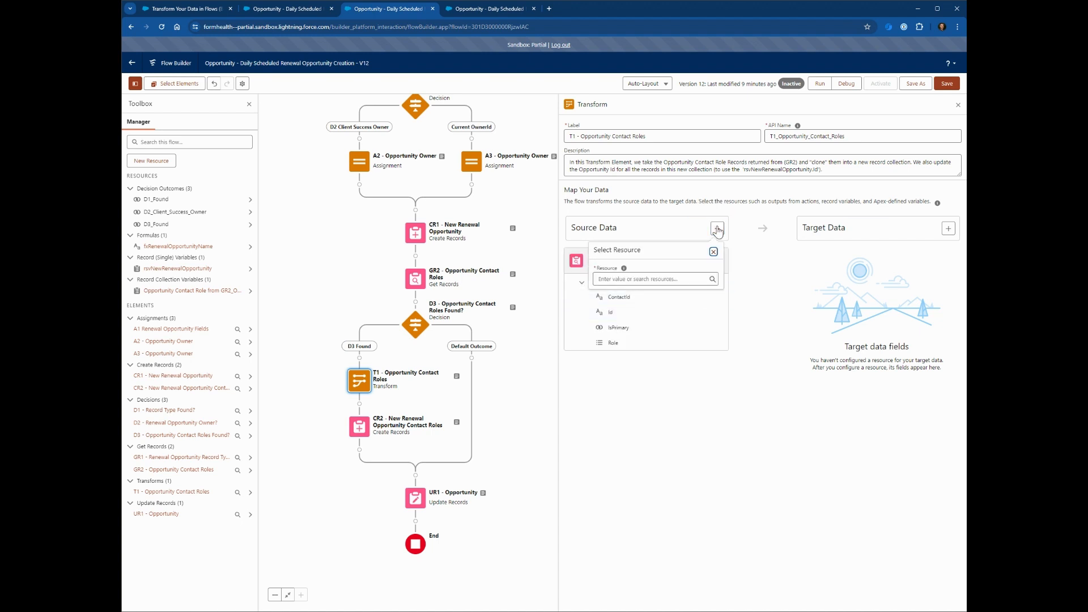
{"action": "left_click", "coordinate": [656, 278]}
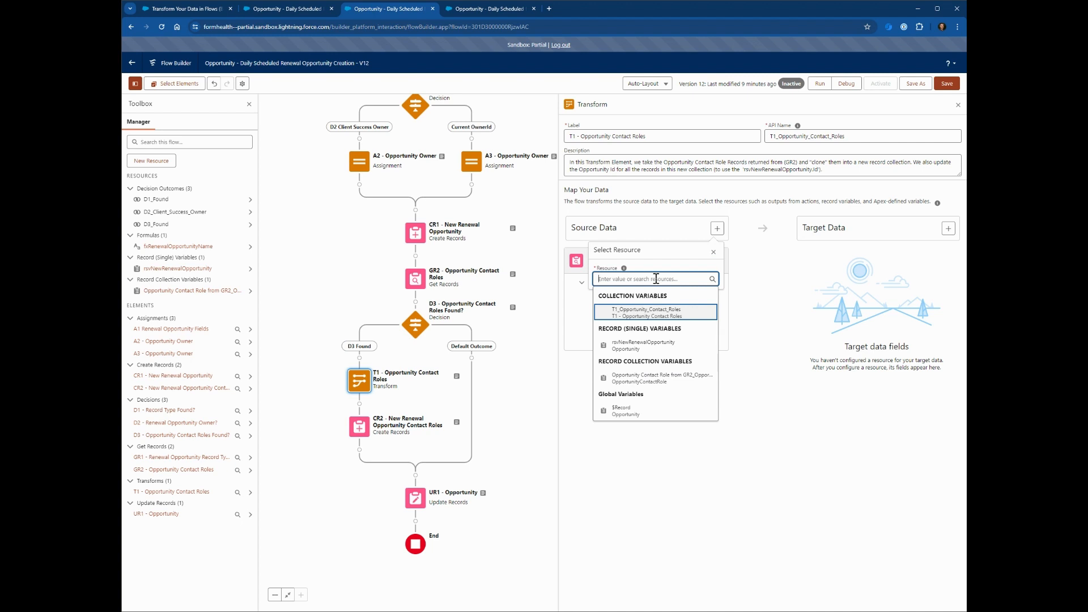
{"action": "type", "text": "rsv"}
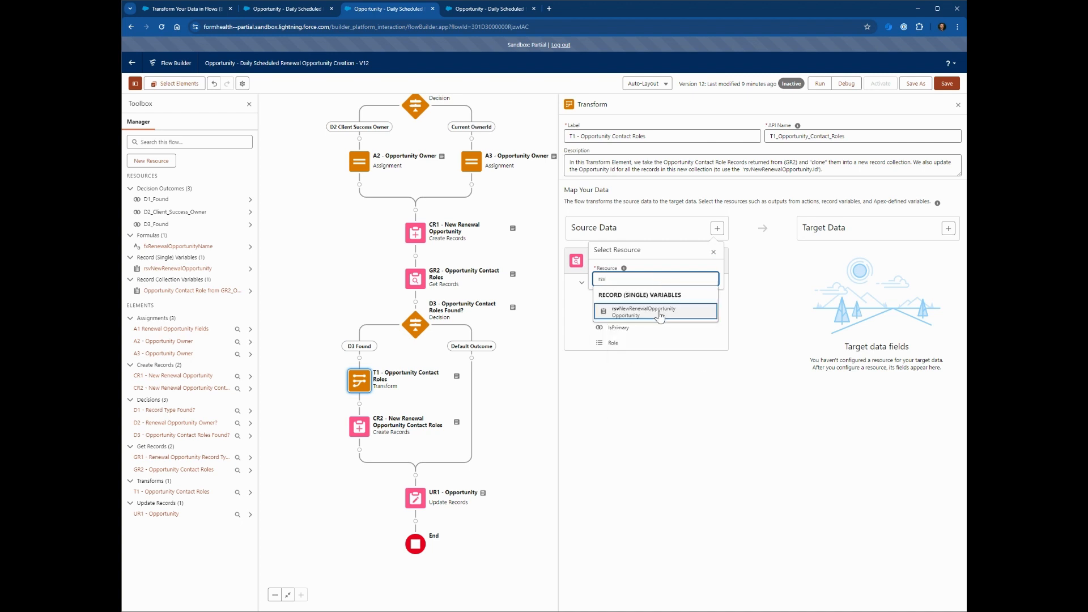
{"action": "left_click", "coordinate": [662, 316]}
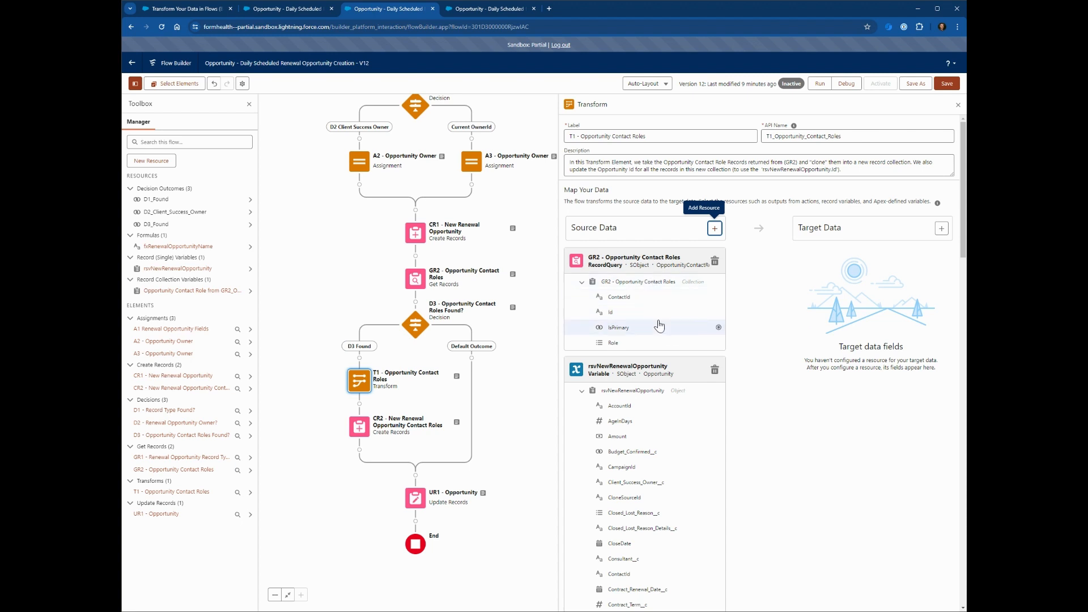
Create a multi-value Opportunity Contact Role record collection as the Transform's target data.
{"action": "left_click", "coordinate": [943, 229]}
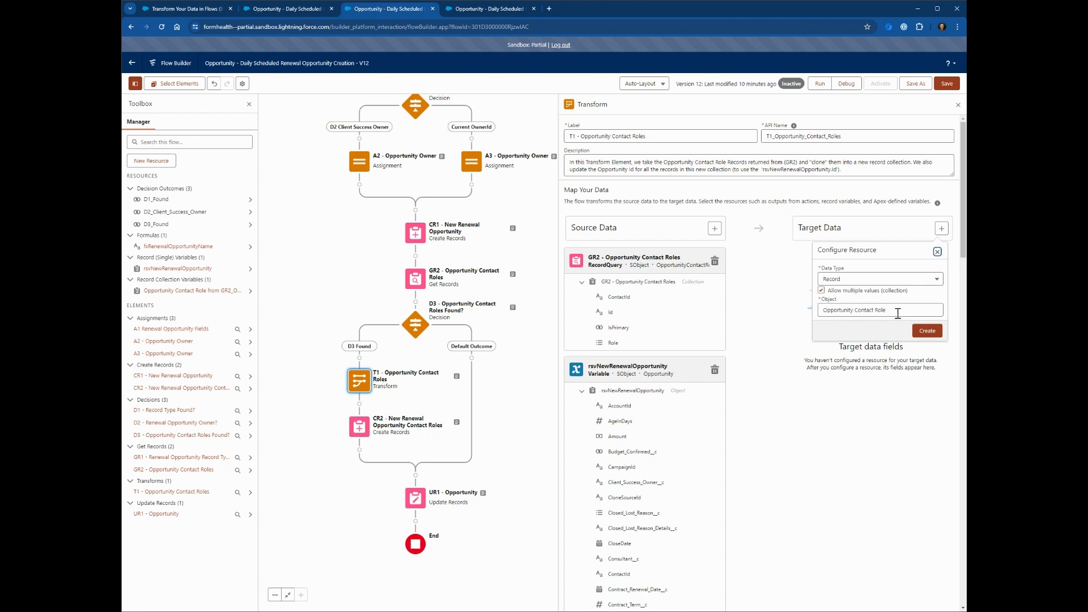
{"action": "left_click", "coordinate": [930, 332]}
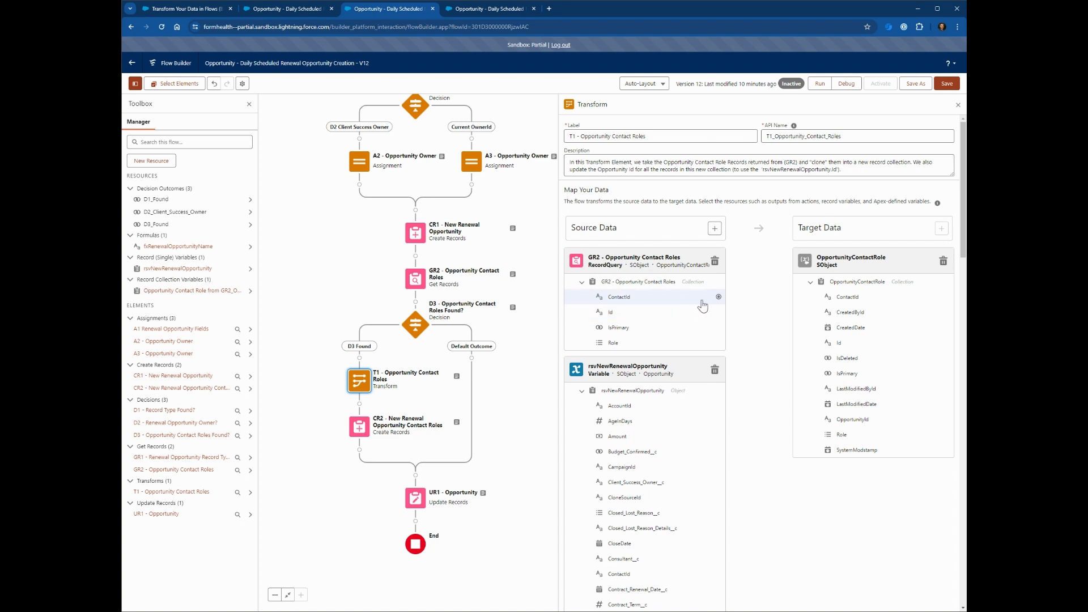
Map GR2's ContactId, IsPrimary and Role fields onto the matching target fields.
{"action": "left_click", "coordinate": [718, 298]}
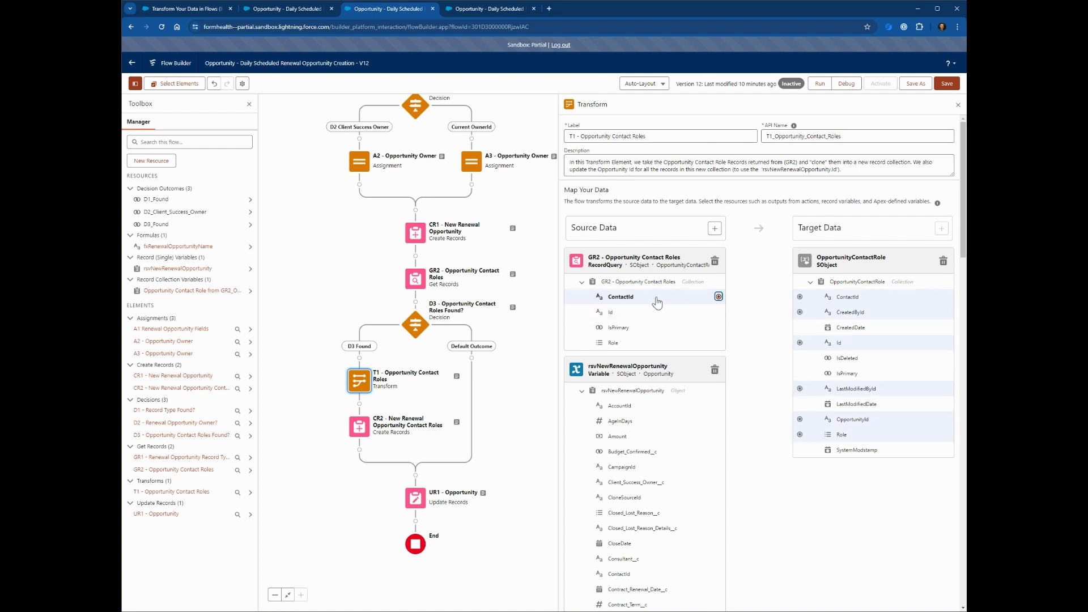
{"action": "left_click", "coordinate": [800, 296]}
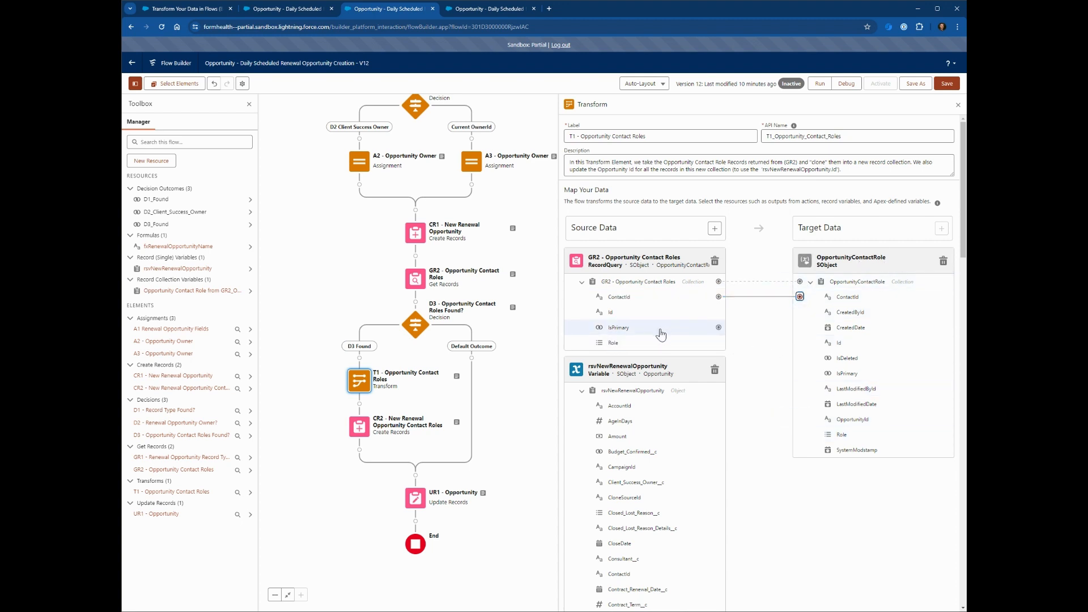
{"action": "left_click", "coordinate": [719, 328]}
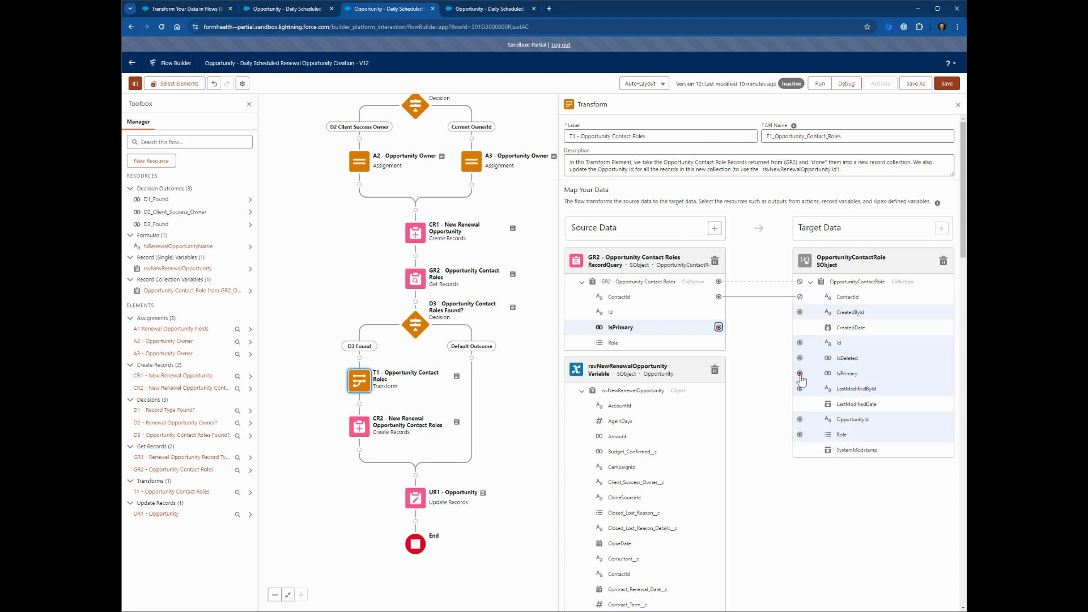
{"action": "left_click", "coordinate": [799, 374]}
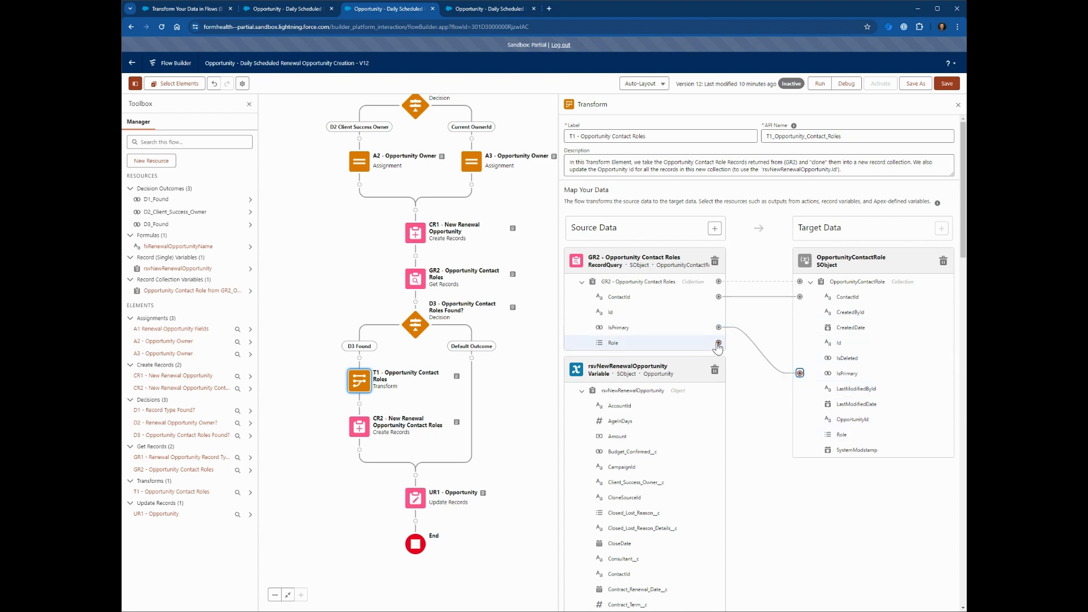
{"action": "left_click", "coordinate": [719, 343]}
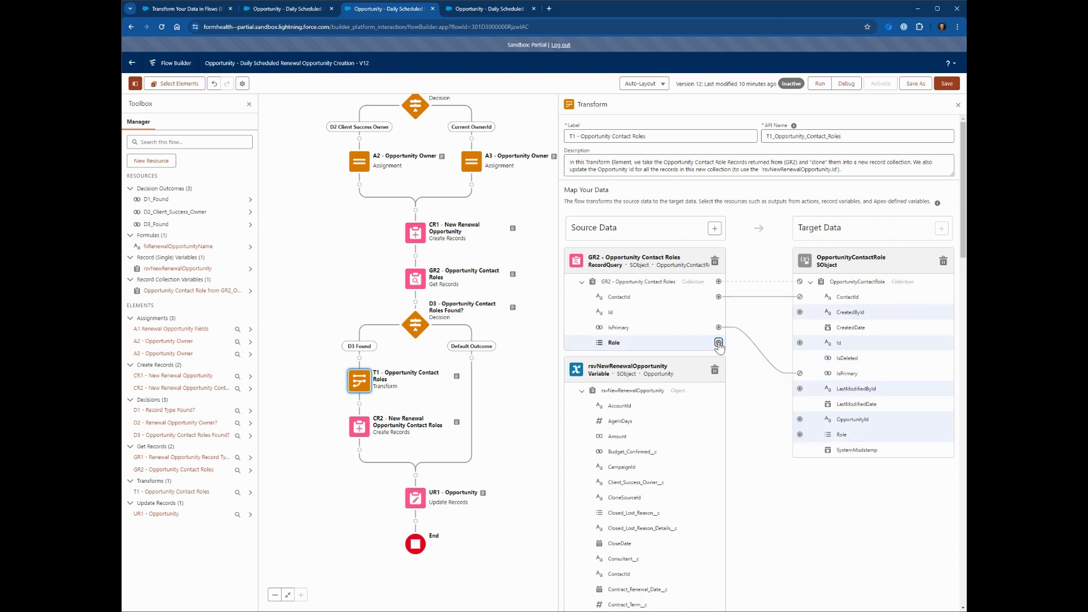
{"action": "left_click", "coordinate": [800, 436]}
Map rsvNewRenewalOpportunity's Id to the target OpportunityId and save the flow.
{"action": "scroll", "coordinate": [641, 419], "scroll_direction": "down", "scroll_amount": 2}
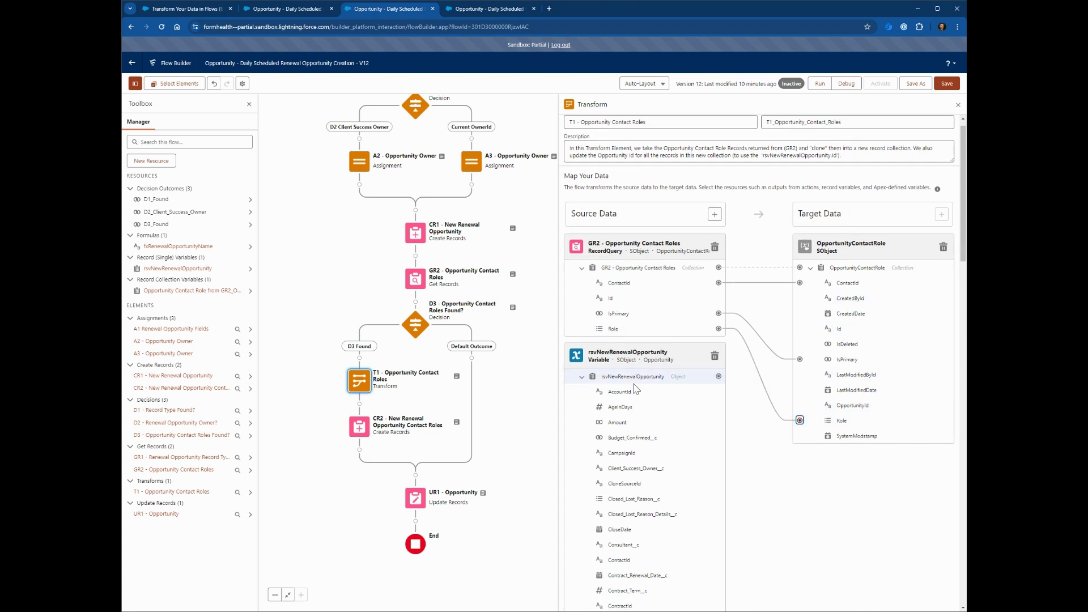
{"action": "scroll", "coordinate": [641, 418], "scroll_direction": "down", "scroll_amount": 15}
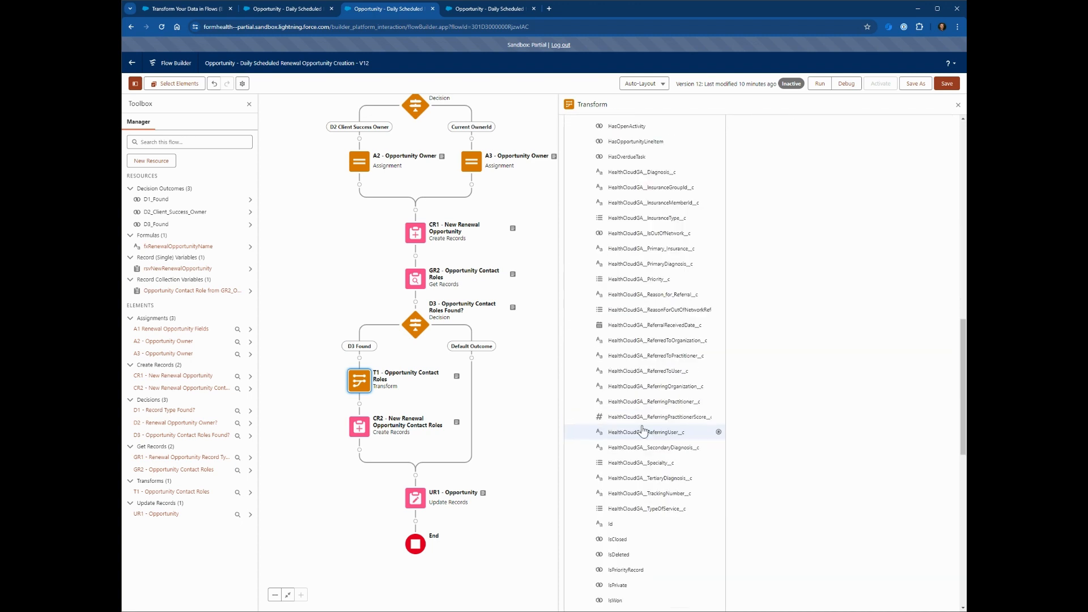
{"action": "scroll", "coordinate": [645, 435], "scroll_direction": "down", "scroll_amount": 3}
{"action": "left_click", "coordinate": [719, 312]}
{"action": "scroll", "coordinate": [742, 297], "scroll_direction": "up", "scroll_amount": 6}
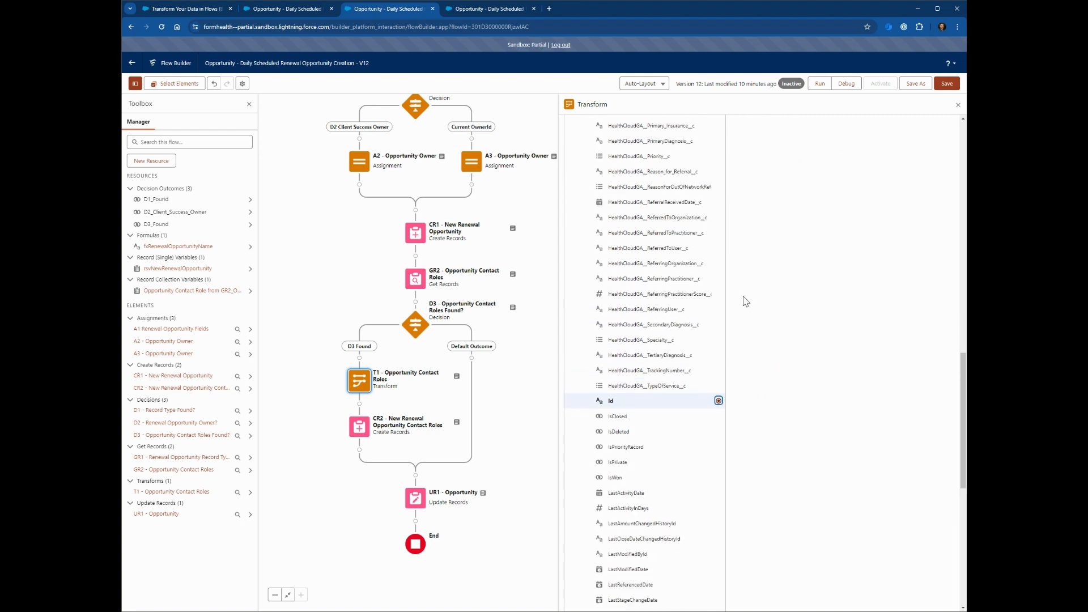
{"action": "scroll", "coordinate": [741, 297], "scroll_direction": "up", "scroll_amount": 10}
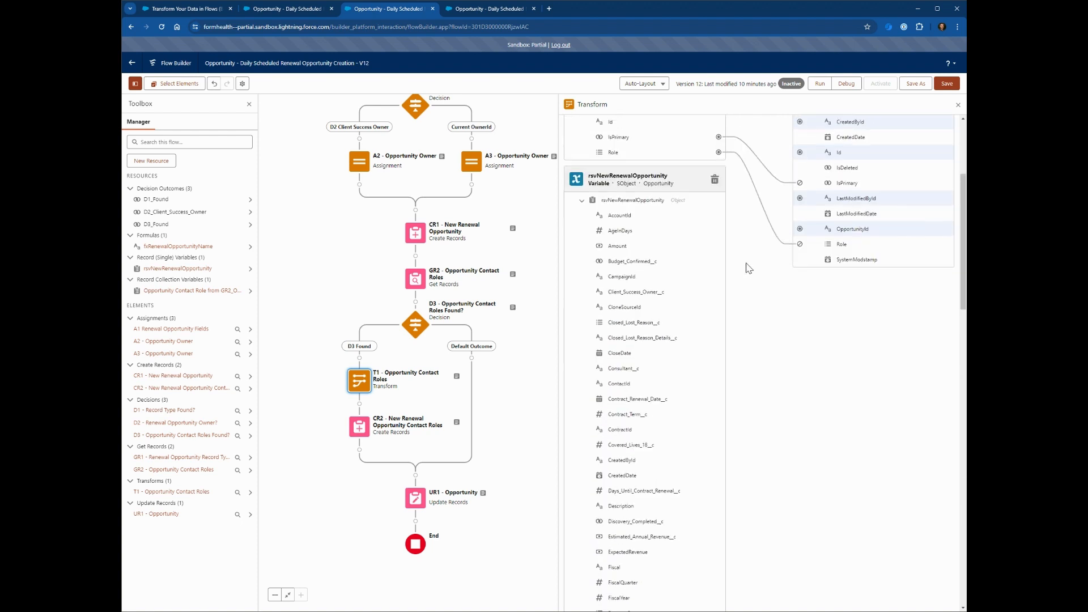
{"action": "scroll", "coordinate": [754, 306], "scroll_direction": "up", "scroll_amount": 2}
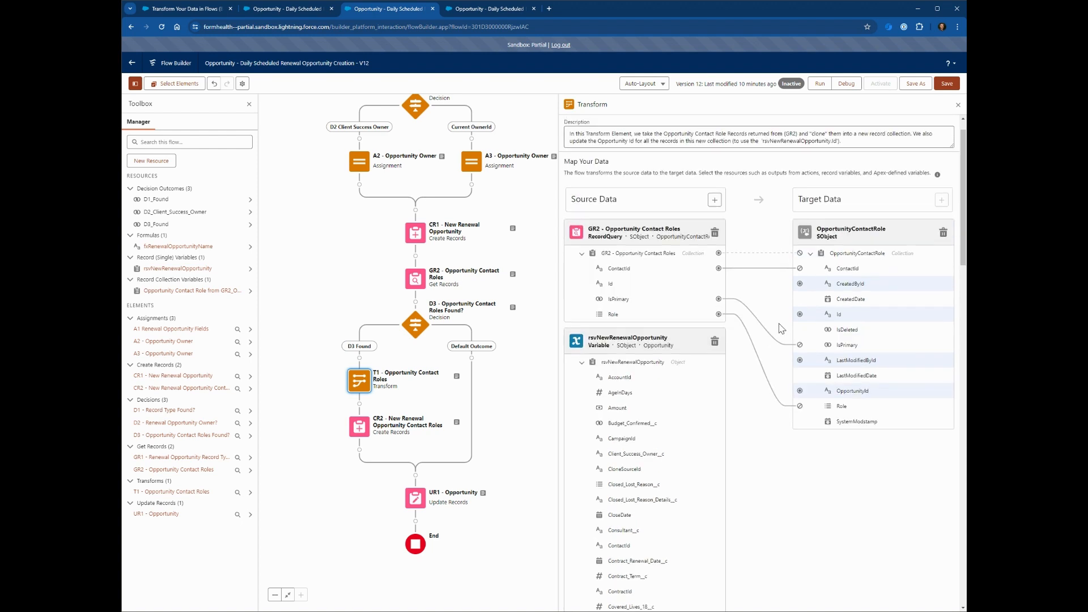
{"action": "left_click", "coordinate": [800, 392]}
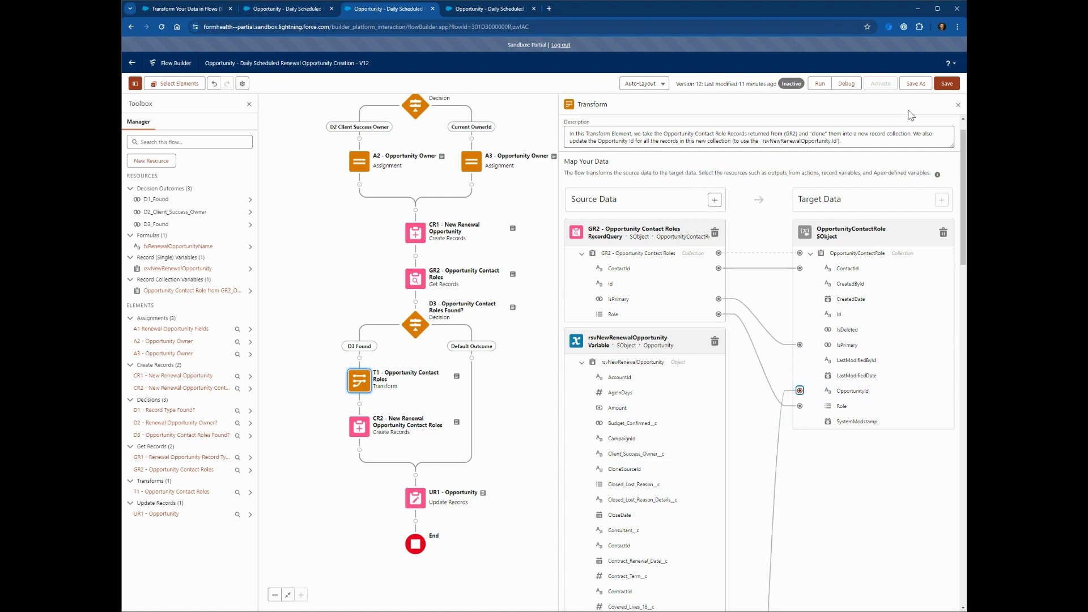
{"action": "left_click", "coordinate": [947, 85]}
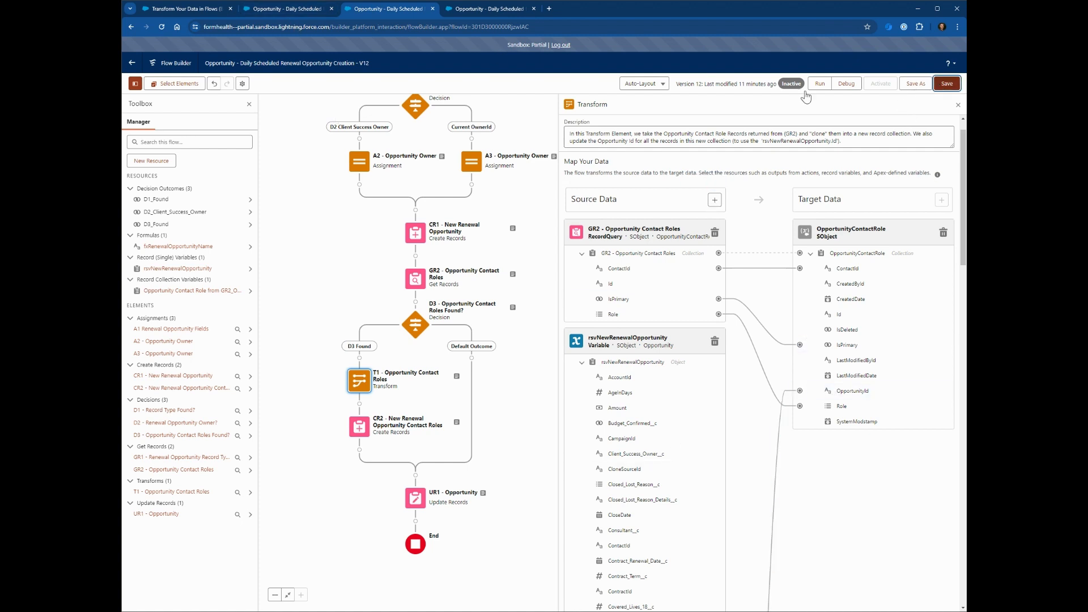
Check the debug run's T1 output of two OpportunityContactRole records, then return to the help article.
{"action": "left_click", "coordinate": [472, 11]}
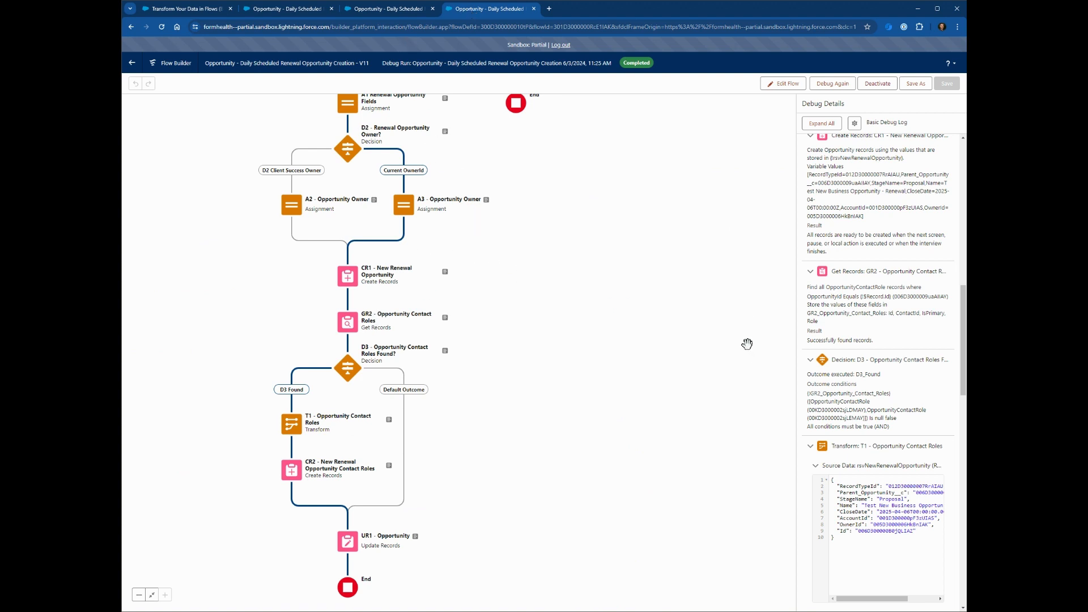
{"action": "scroll", "coordinate": [847, 315], "scroll_direction": "down", "scroll_amount": 3}
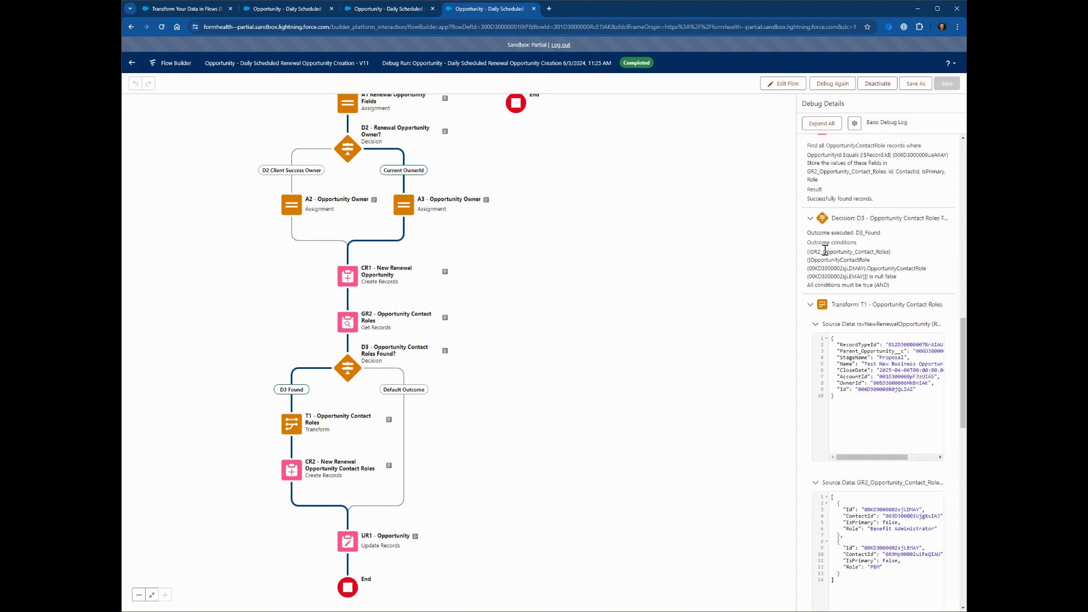
{"action": "scroll", "coordinate": [839, 328], "scroll_direction": "down", "scroll_amount": 1}
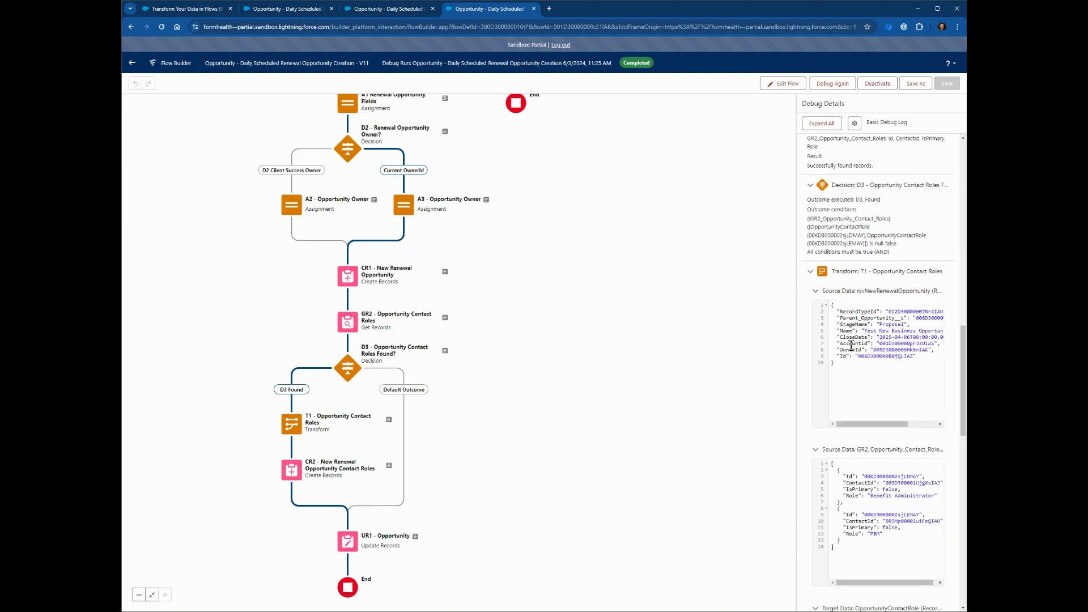
{"action": "mouse_move", "coordinate": [872, 415]}
{"action": "left_mouse_down"}
{"action": "mouse_move", "coordinate": [913, 409]}
{"action": "mouse_move", "coordinate": [854, 416]}
{"action": "left_mouse_up"}
{"action": "scroll", "coordinate": [858, 321], "scroll_direction": "down", "scroll_amount": 3}
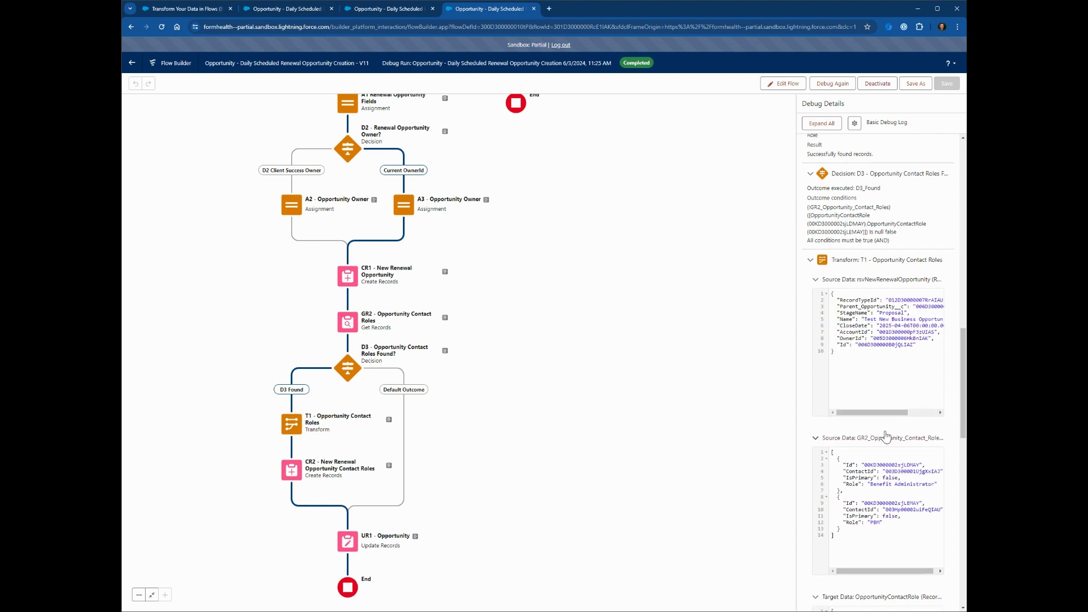
{"action": "scroll", "coordinate": [852, 351], "scroll_direction": "down", "scroll_amount": 1}
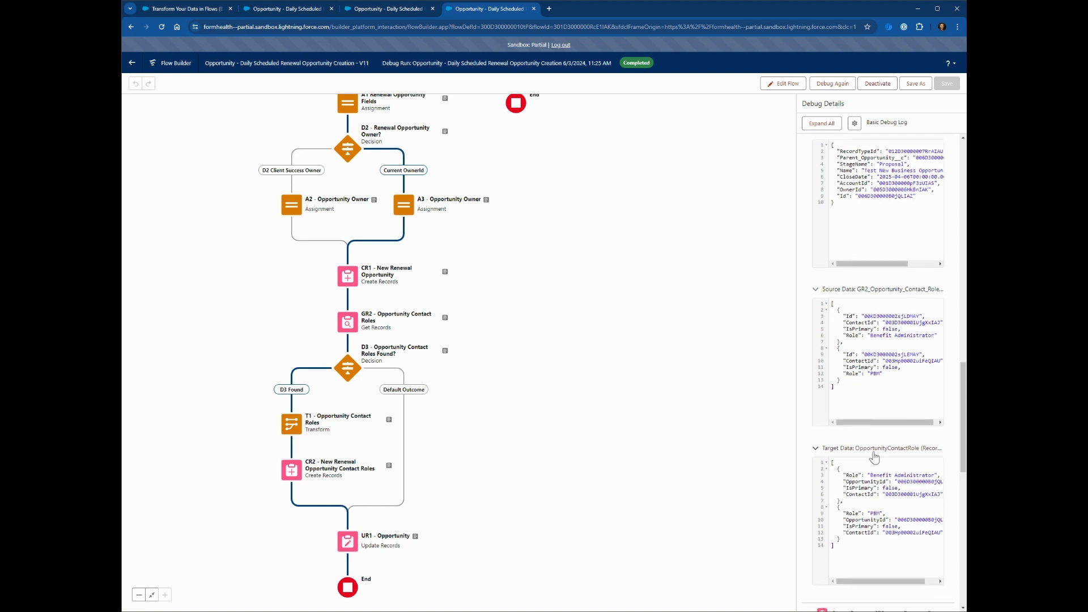
{"action": "scroll", "coordinate": [876, 467], "scroll_direction": "down", "scroll_amount": 1}
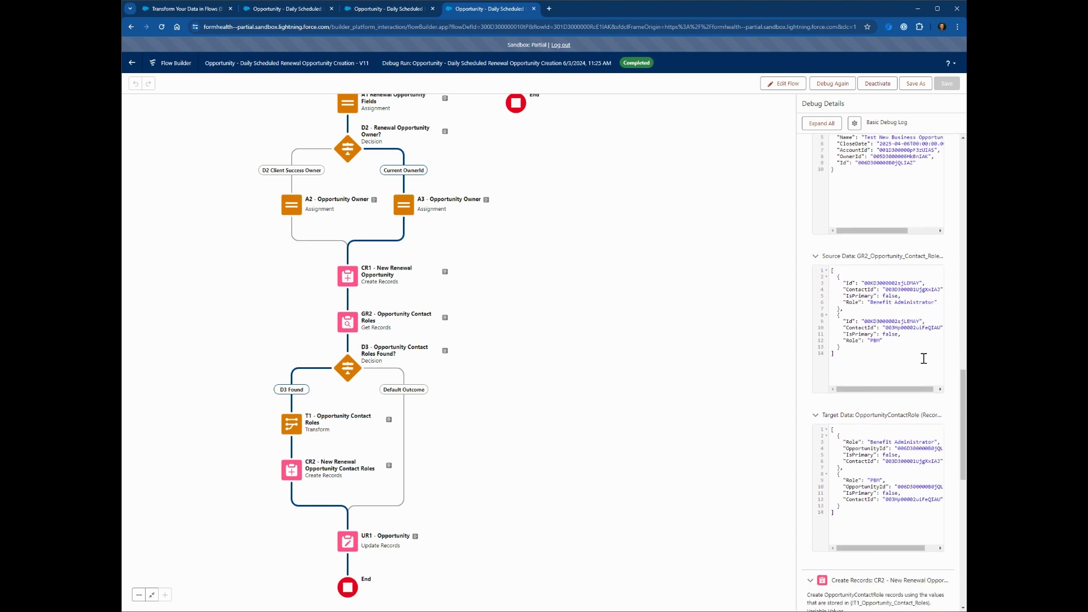
{"action": "scroll", "coordinate": [924, 359], "scroll_direction": "up", "scroll_amount": 1}
{"action": "scroll", "coordinate": [905, 349], "scroll_direction": "down", "scroll_amount": 3}
{"action": "scroll", "coordinate": [887, 340], "scroll_direction": "right", "scroll_amount": 1}
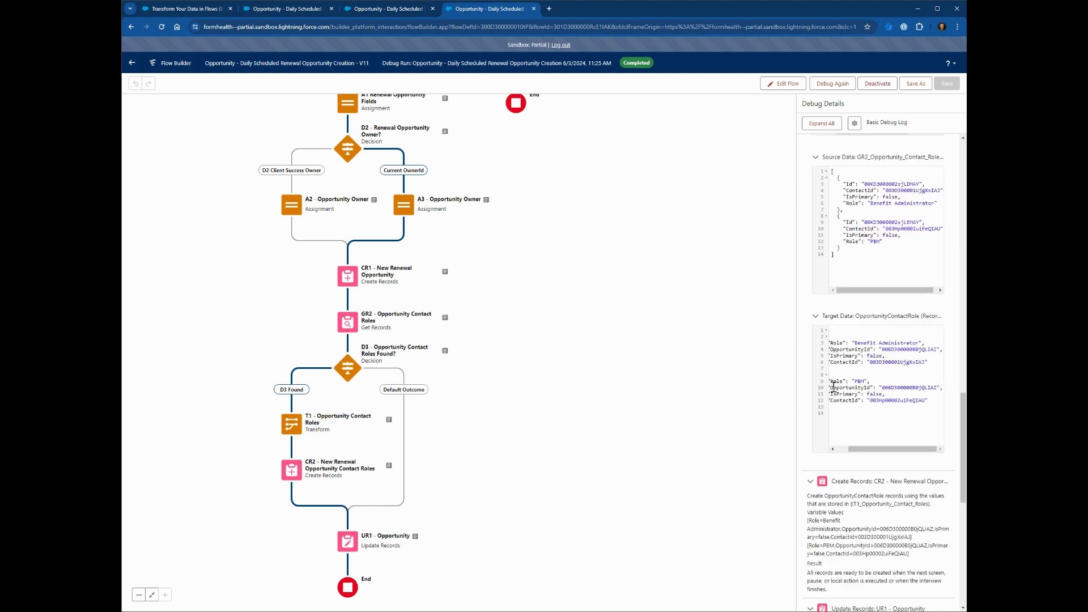
{"action": "left_click_drag", "start_coordinate": [894, 449], "coordinate": [882, 449]}
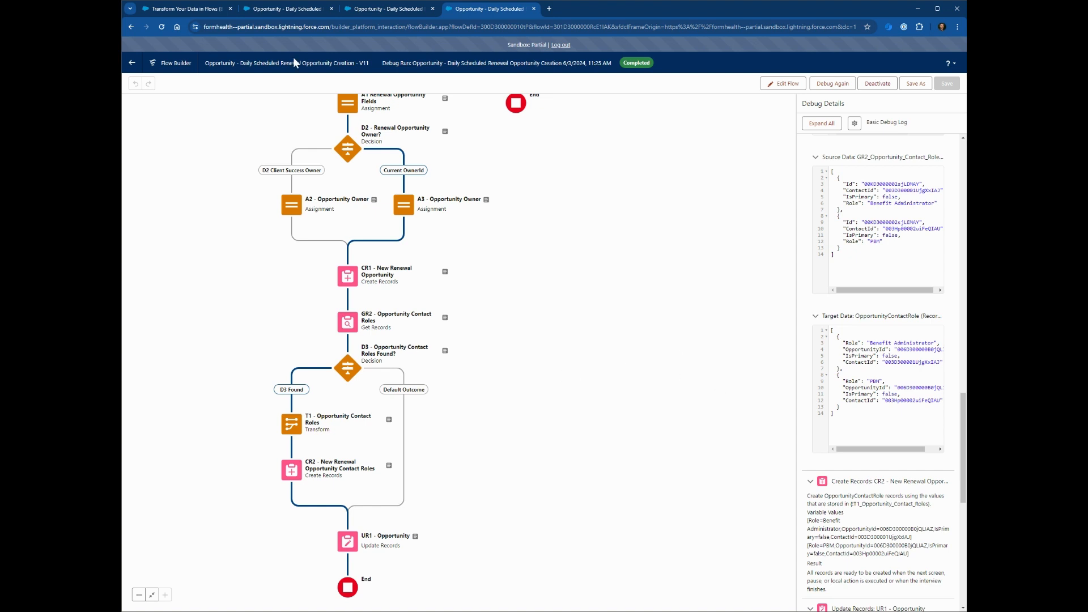
{"action": "left_click", "coordinate": [200, 9]}
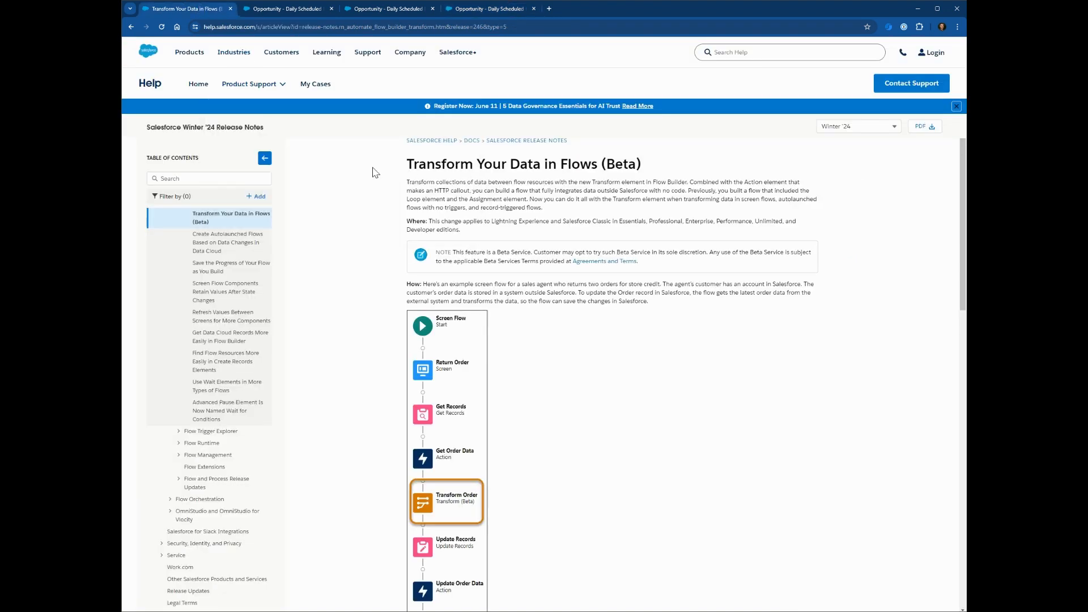